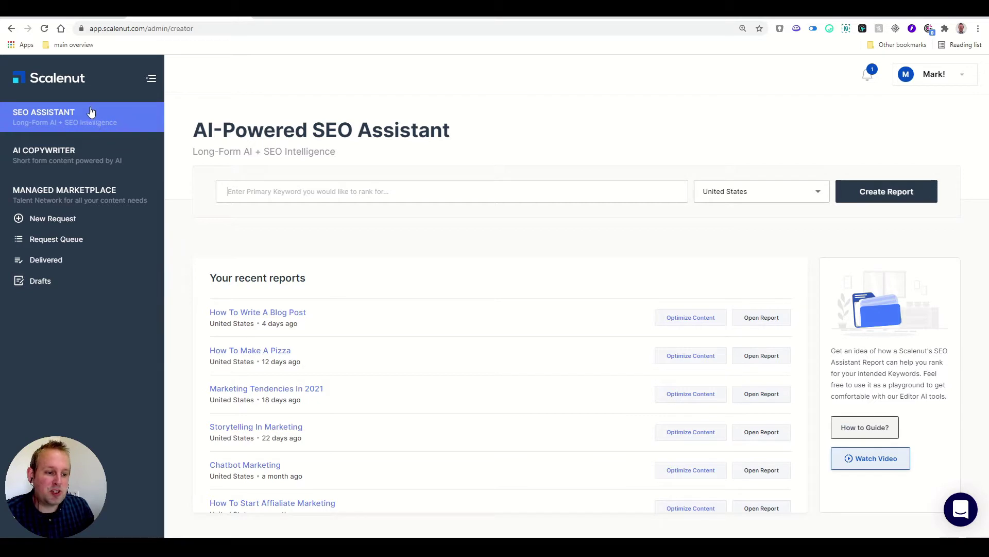
Step: Create a United States SEO report for 'How to become a graphic designer' and open it
click(389, 192)
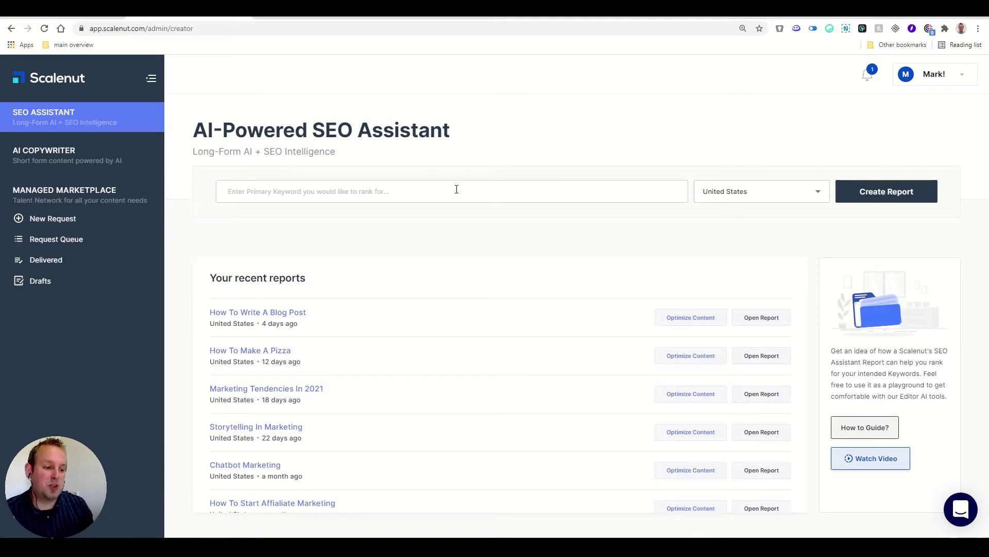
text(How to become a gr)
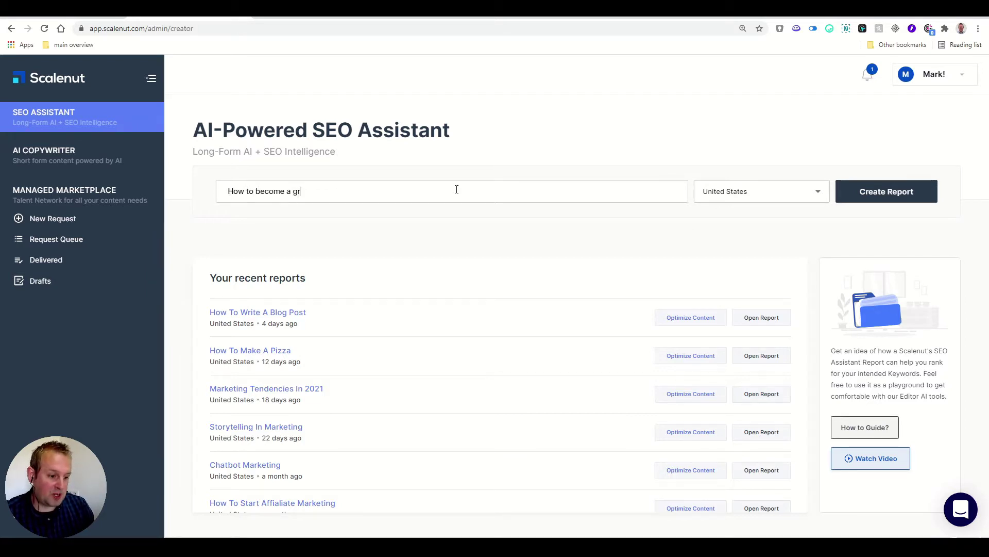
text(ap)
key(BackSpace)
text(aphic designer)
click(796, 189)
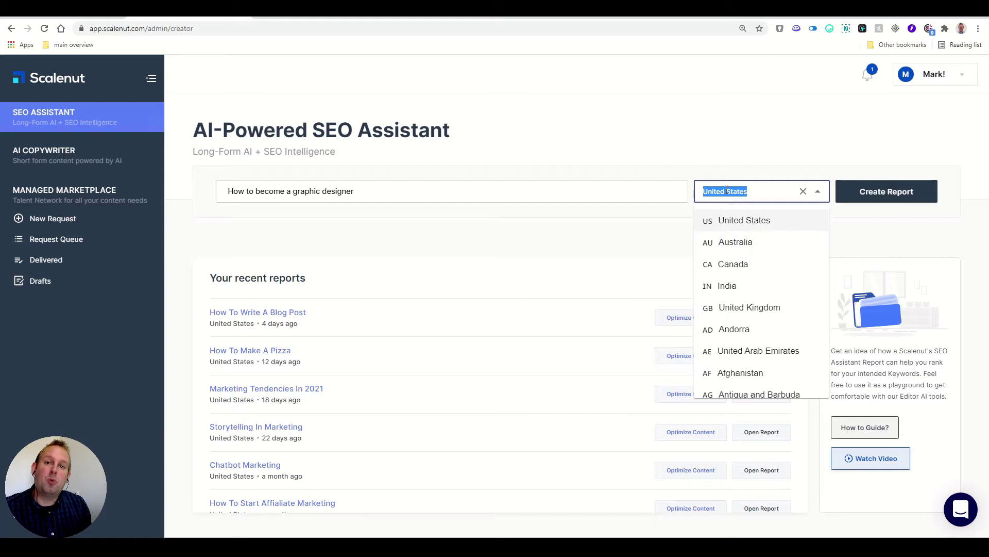
click(706, 150)
click(906, 192)
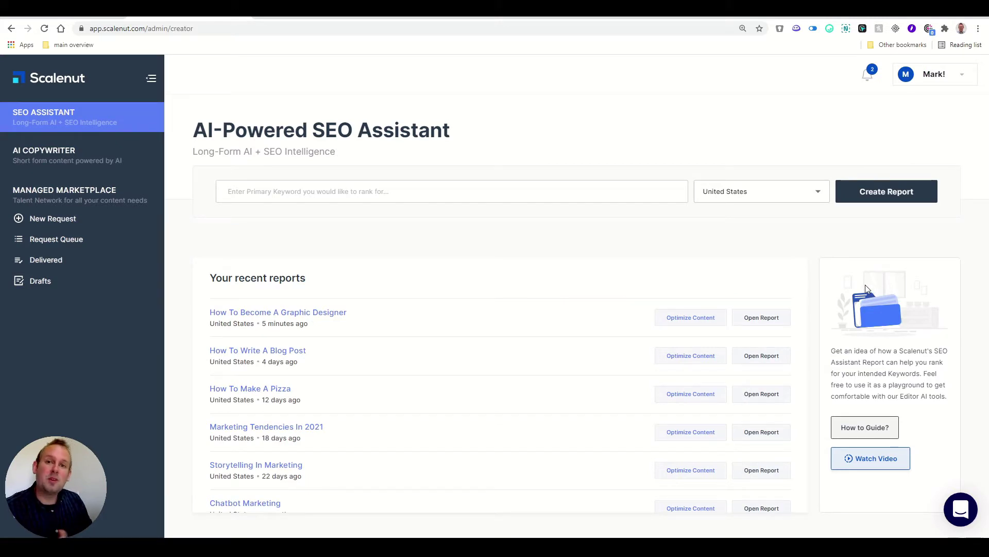
click(764, 317)
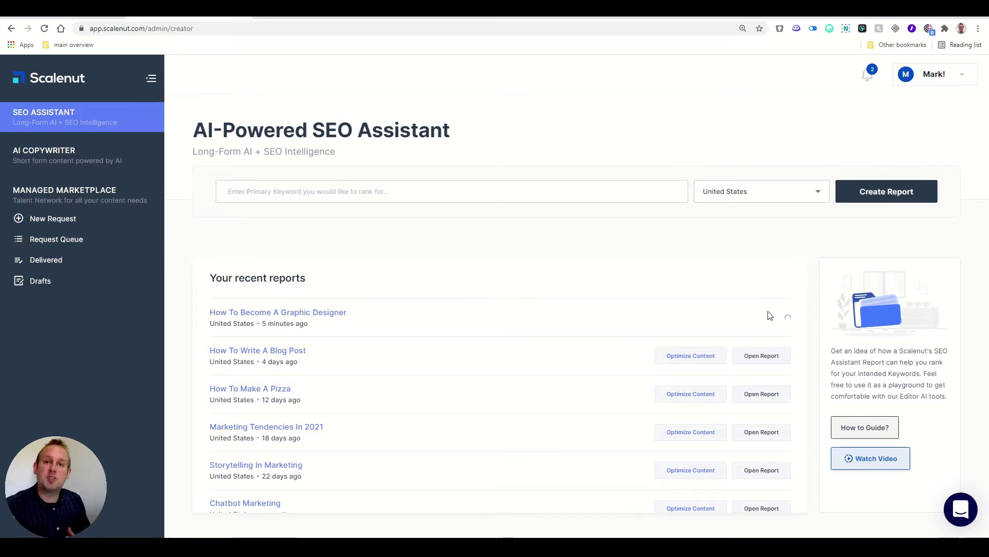
Step: Open the graphic designer report and review its overview, 70 NLP terms and 30 competitors
click(769, 315)
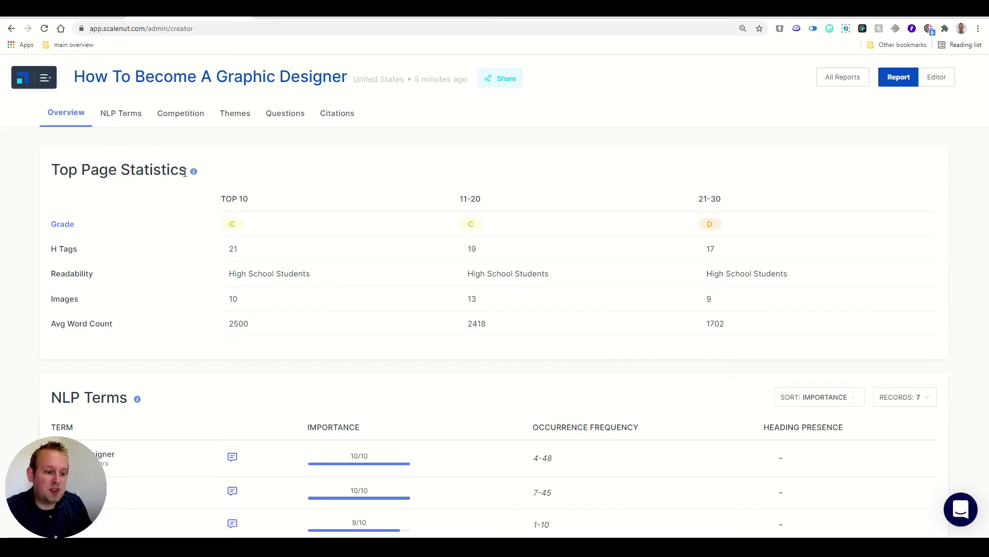
scroll(227, 260, down, 5)
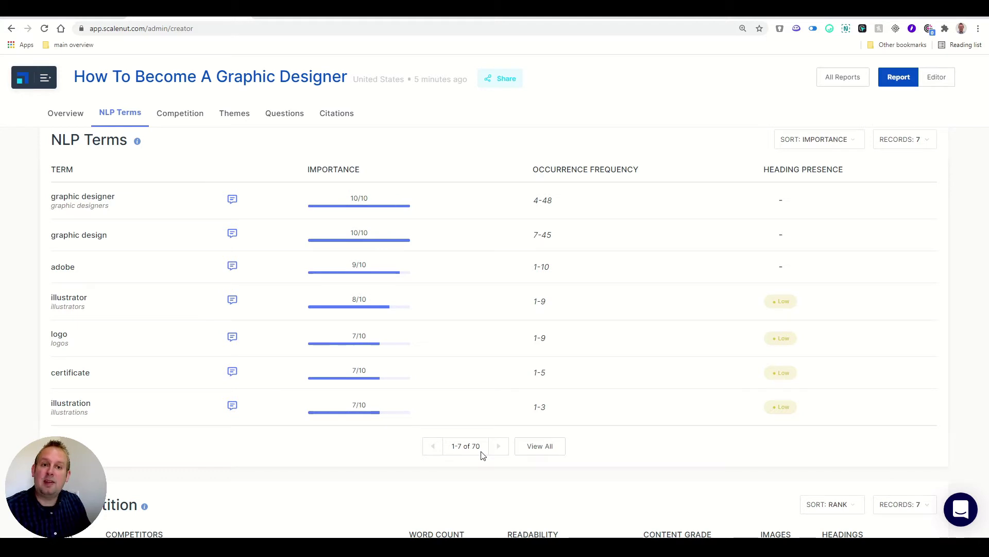
scroll(483, 455, down, 4)
scroll(258, 340, down, 2)
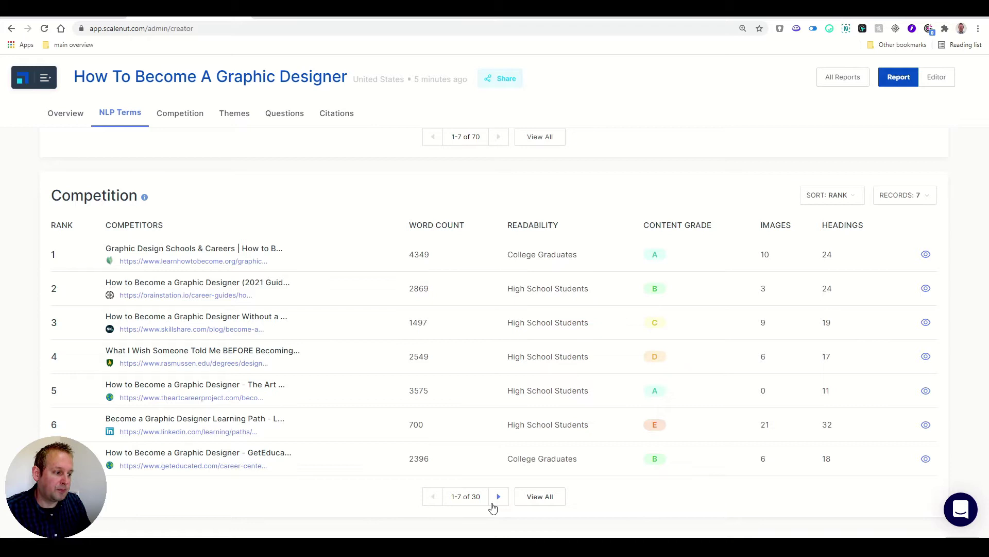
click(926, 254)
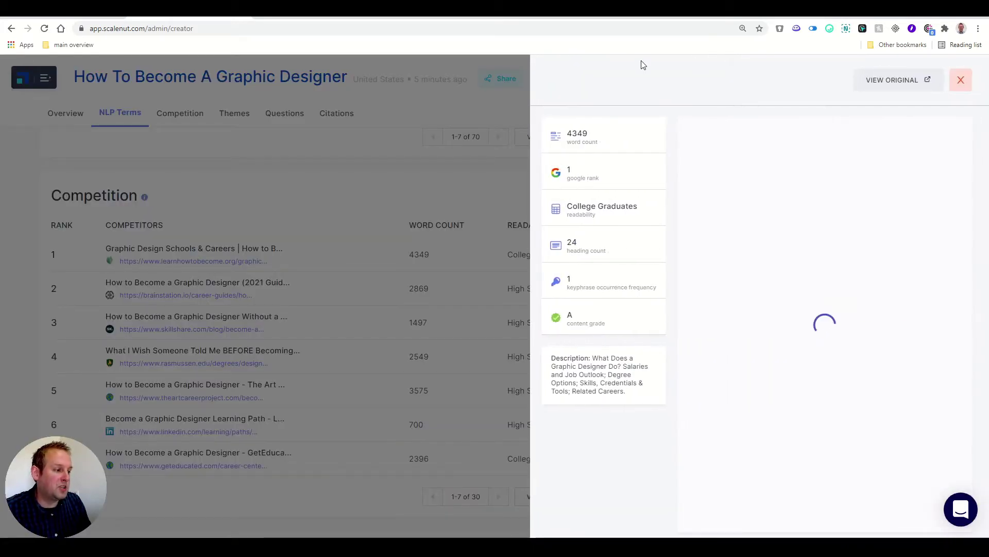
scroll(756, 279, down, 20)
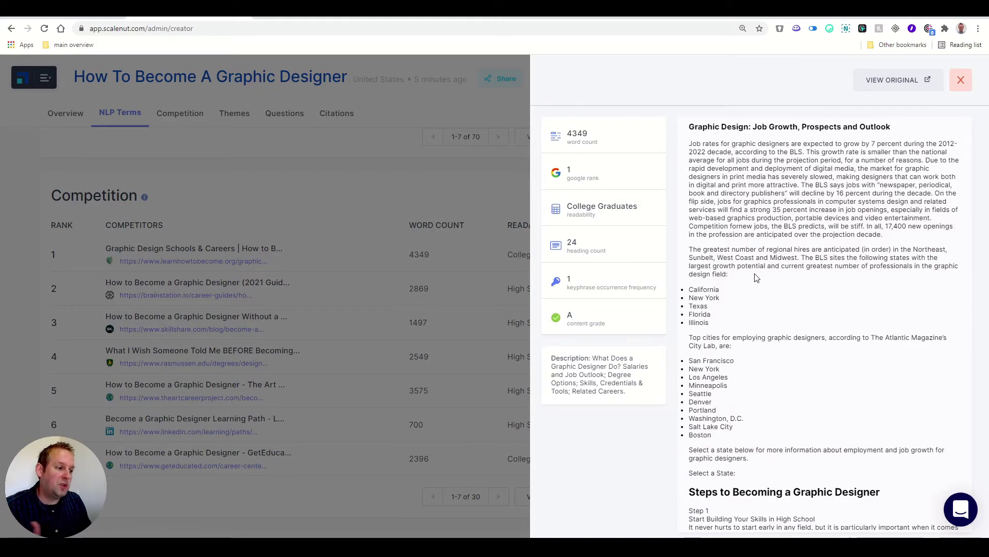
click(411, 221)
scroll(411, 222, down, 6)
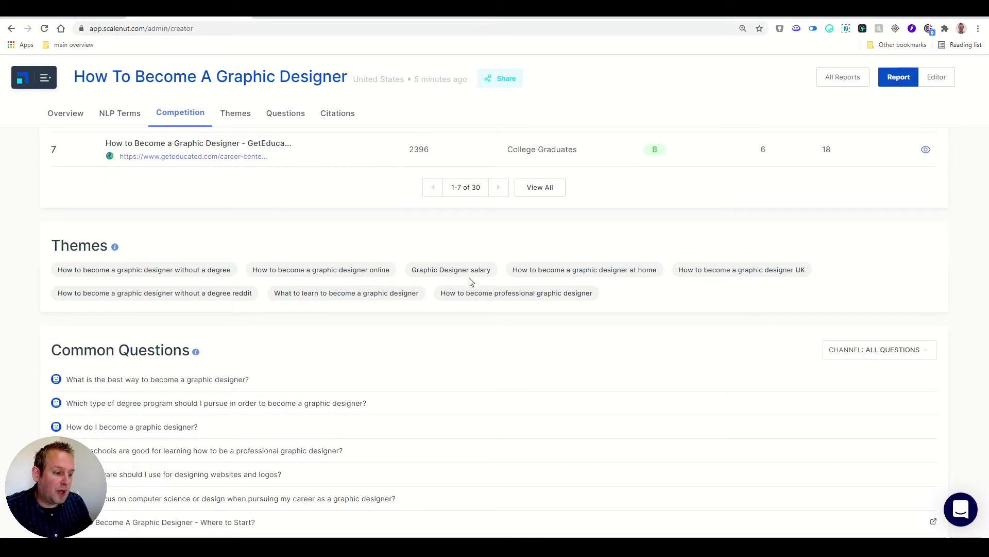
drag(469, 283, 408, 292)
click(638, 292)
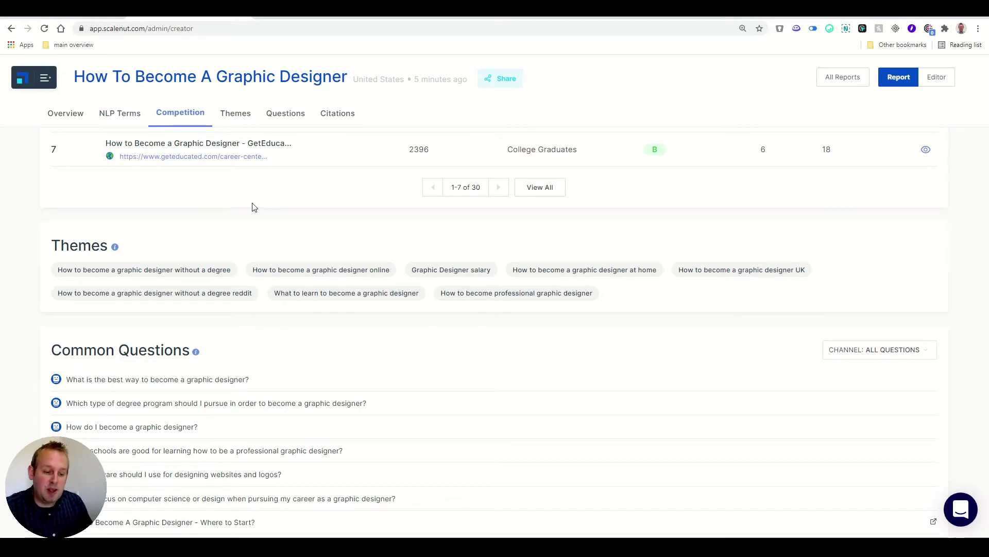
scroll(230, 212, down, 3)
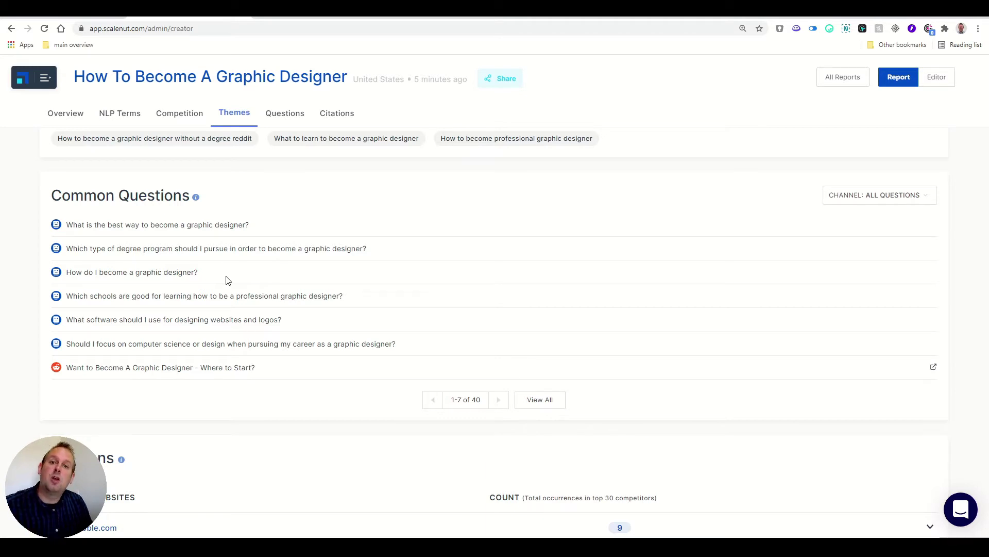
scroll(421, 274, down, 4)
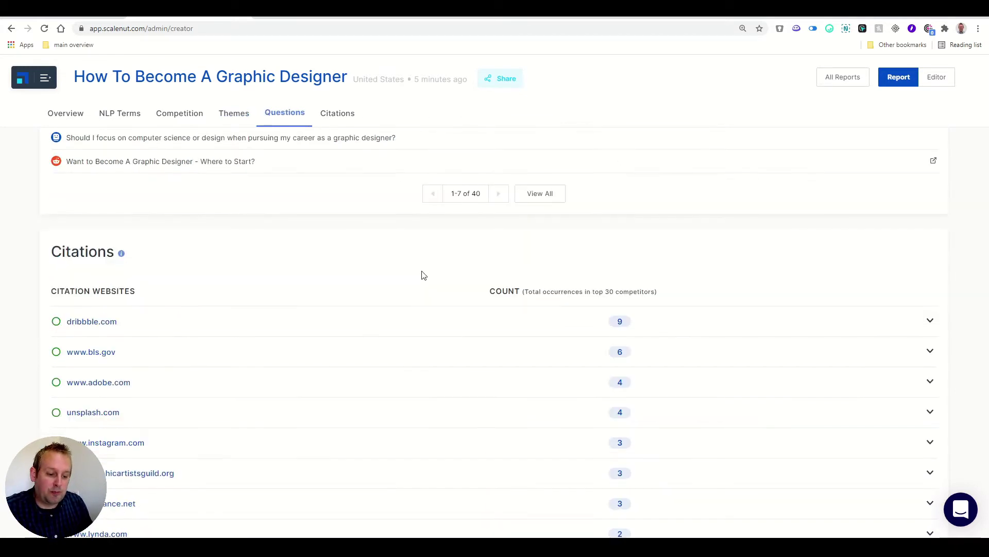
scroll(410, 273, down, 4)
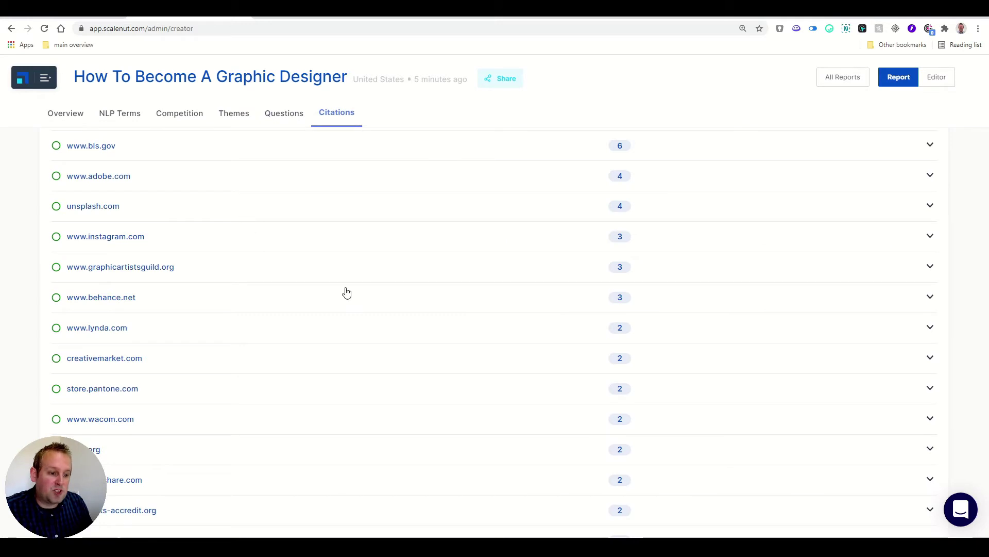
scroll(345, 281, up, 2)
scroll(346, 269, down, 8)
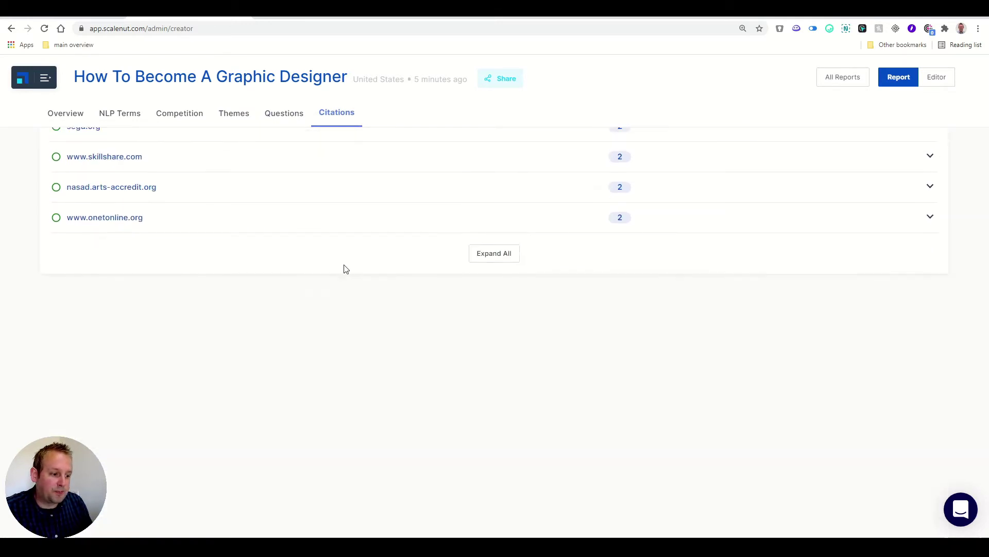
scroll(822, 323, up, 10)
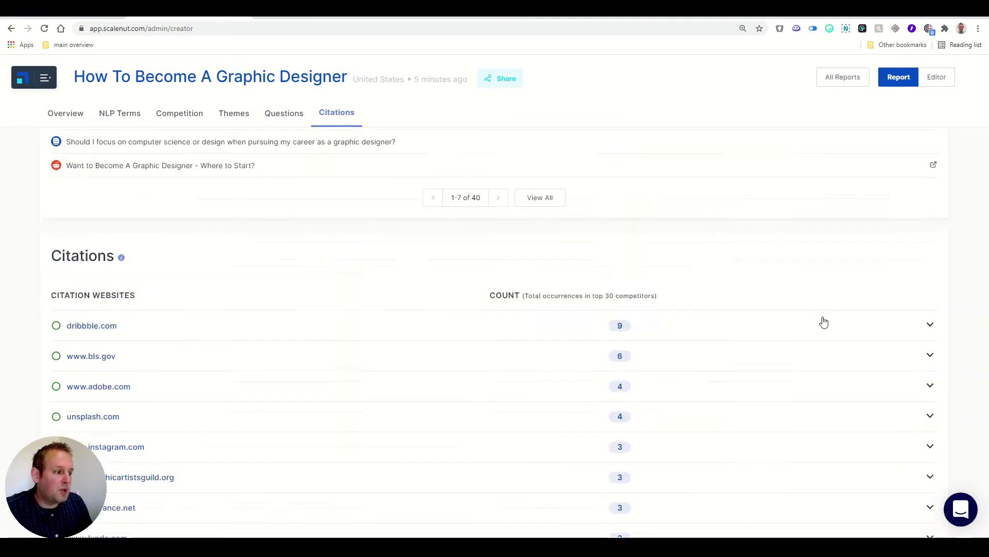
Step: Switch to the blank article editor and check the competitor and question lists before returning to NLP terms
click(937, 82)
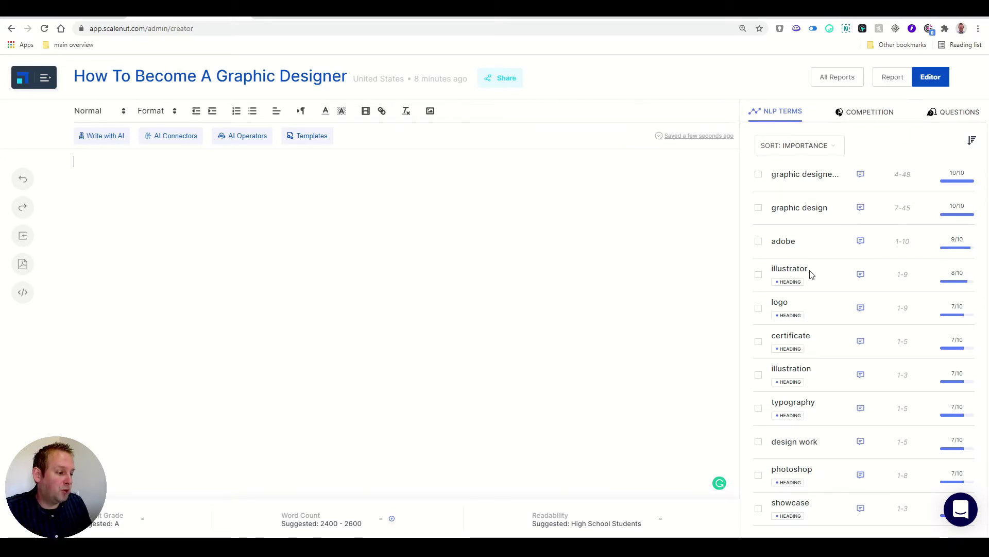
click(858, 120)
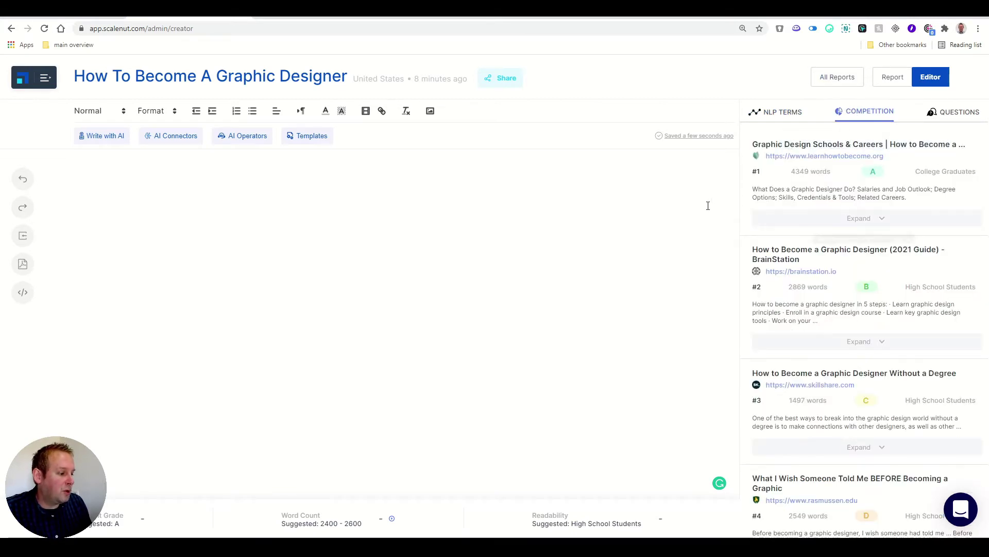
click(954, 118)
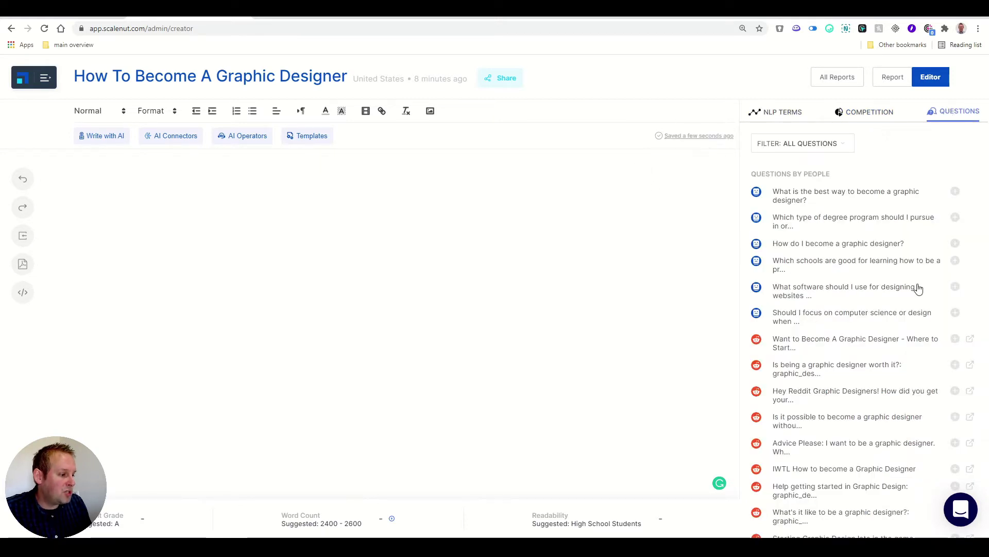
click(784, 112)
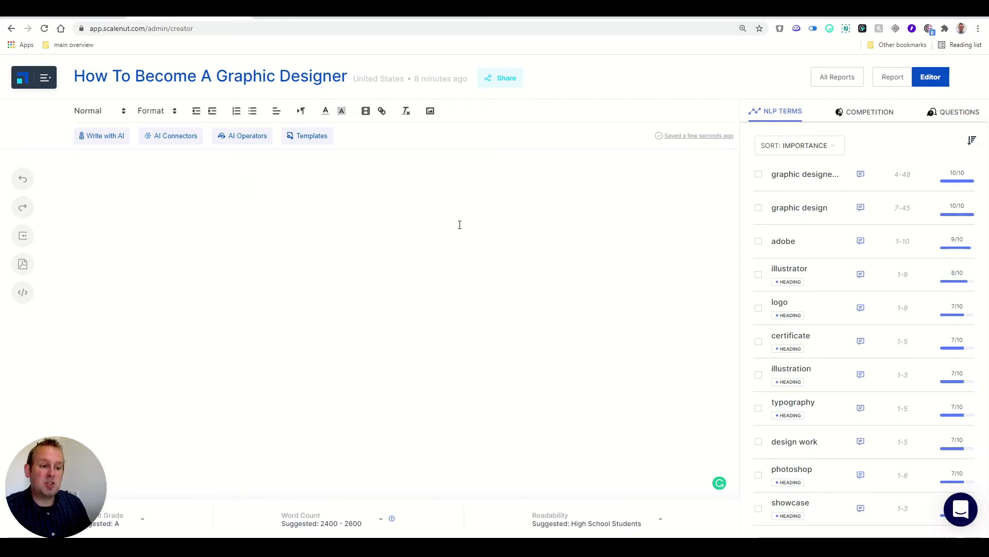
Step: Generate two AI introduction paragraphs about graphic design careers with the Introduction Paragraph template
click(287, 137)
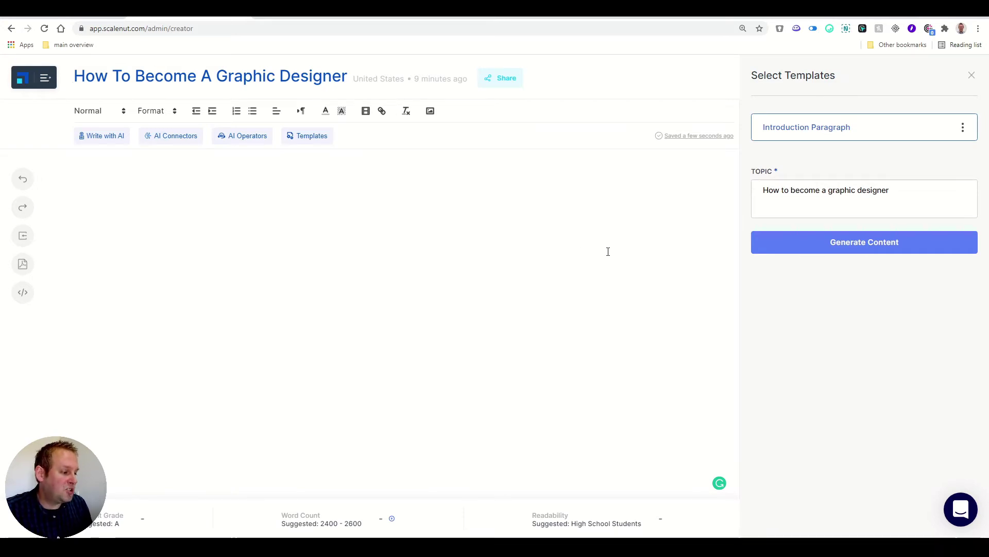
click(935, 251)
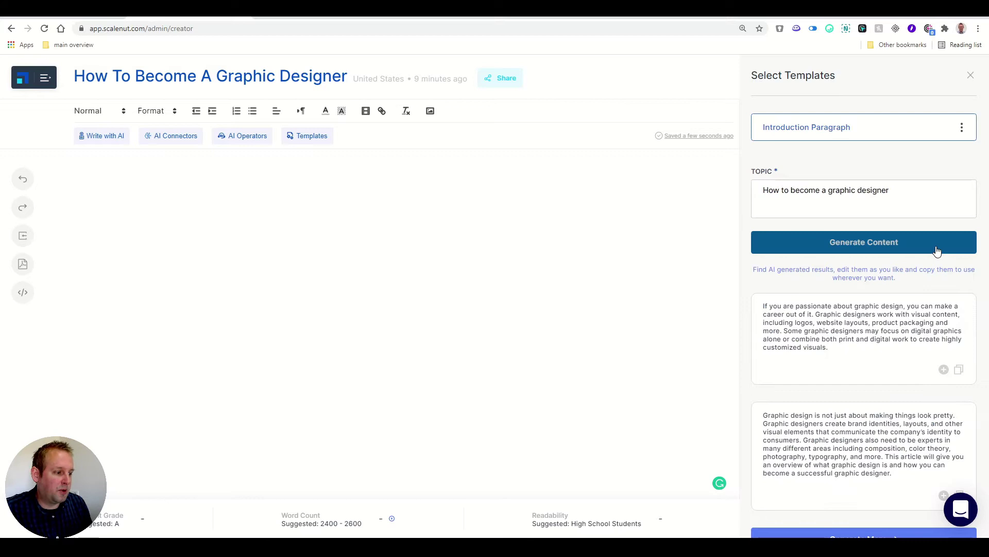
scroll(796, 346, down, 1)
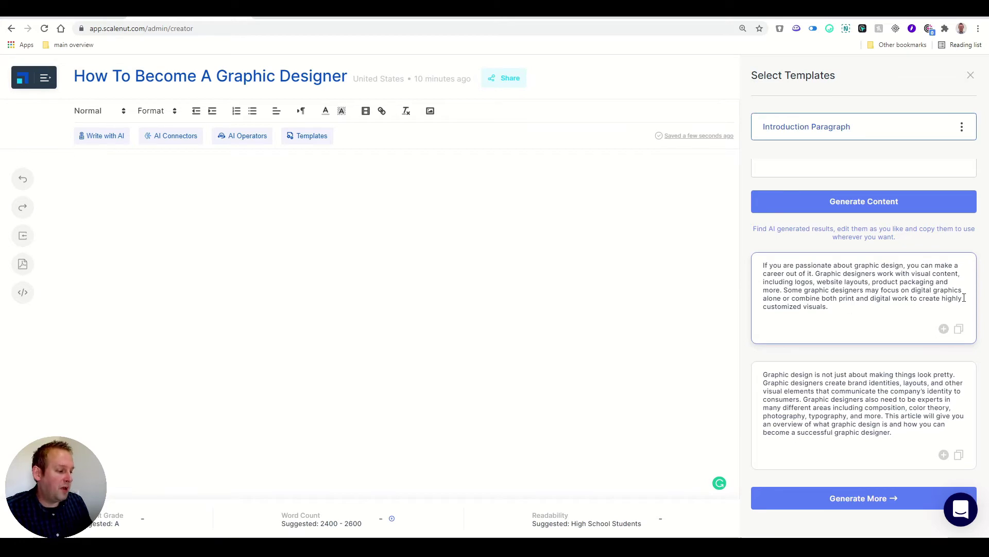
Step: Insert the first generated intro paragraph and add a comma after 'product packaging'
click(944, 329)
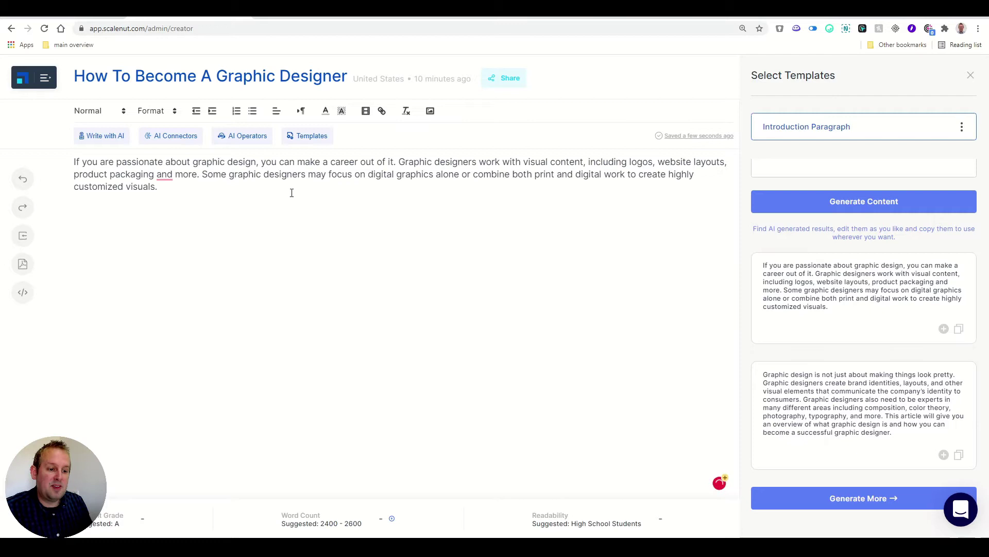
click(165, 175)
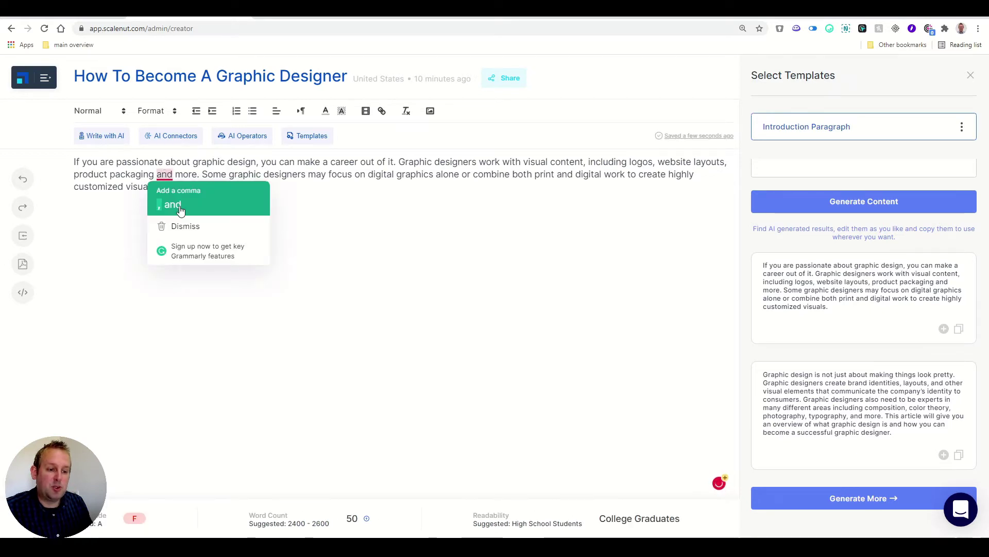
click(172, 202)
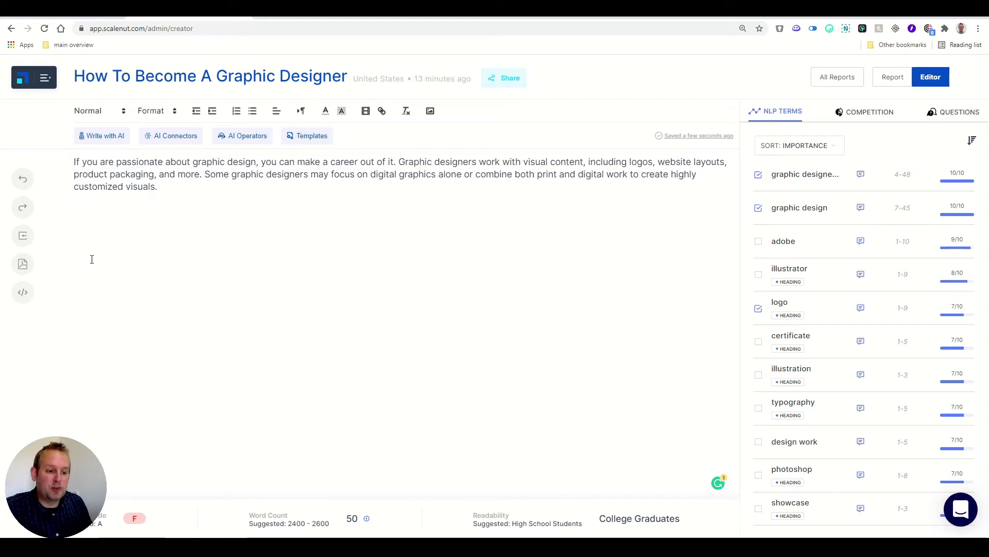
click(223, 138)
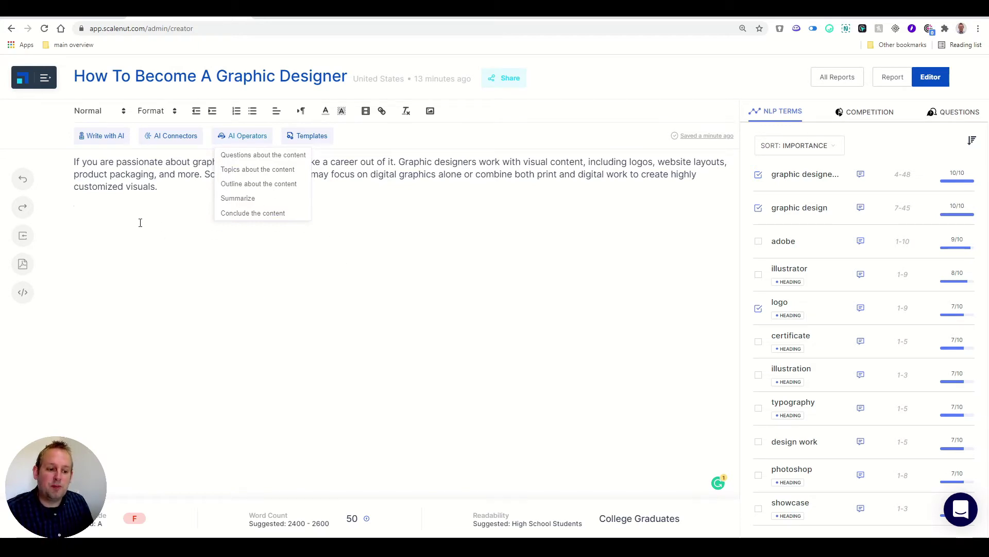
click(158, 205)
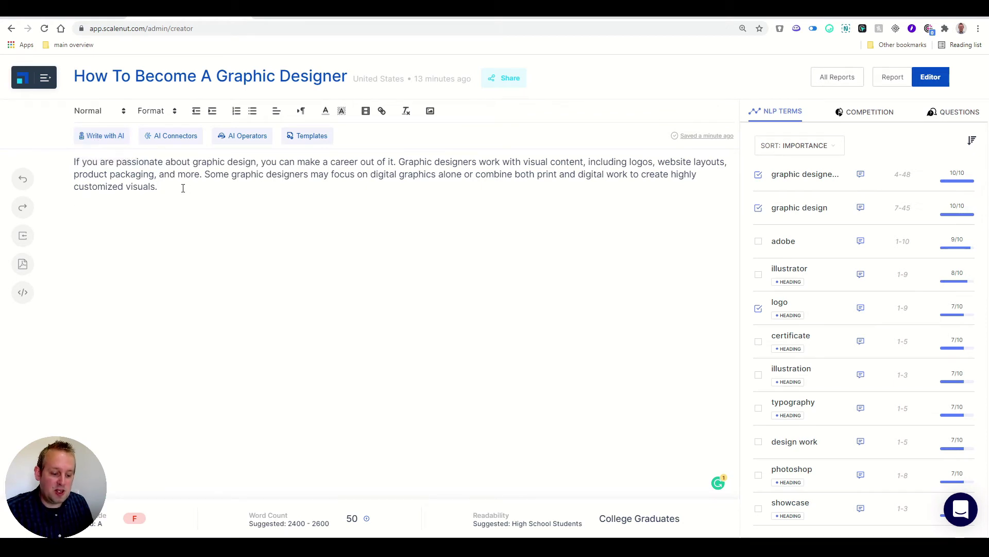
Step: Generate AI body paragraphs on industry entry, employers, projects and design skills, regenerating the later ones
click(106, 136)
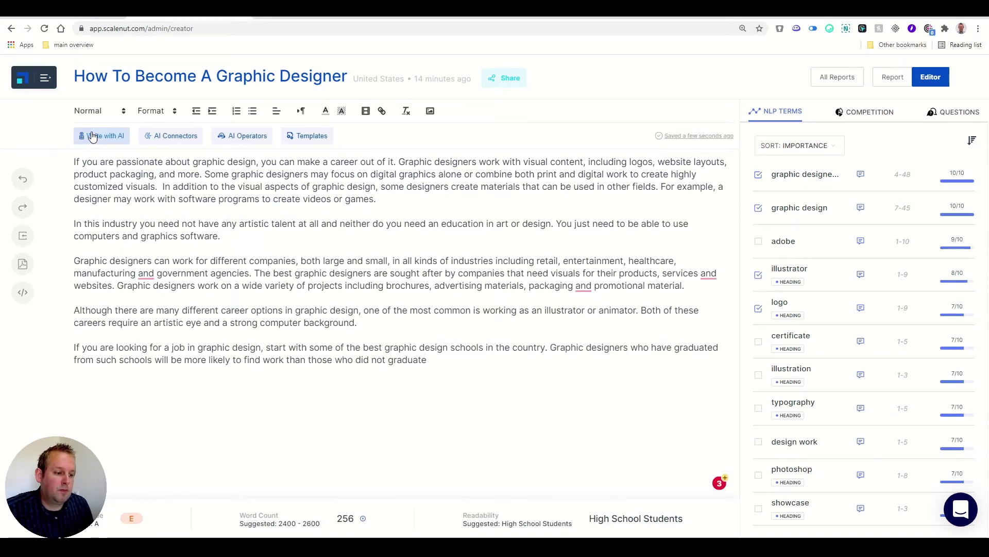
click(93, 137)
drag(505, 384, 55, 264)
click(93, 137)
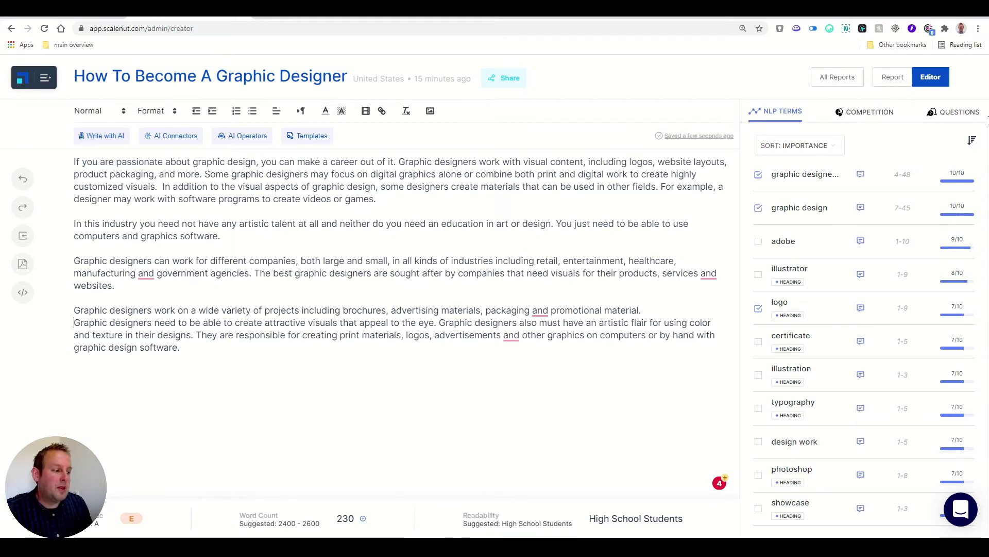
Step: Show the people's questions list and delete everything from 'In this industry' onward
click(960, 111)
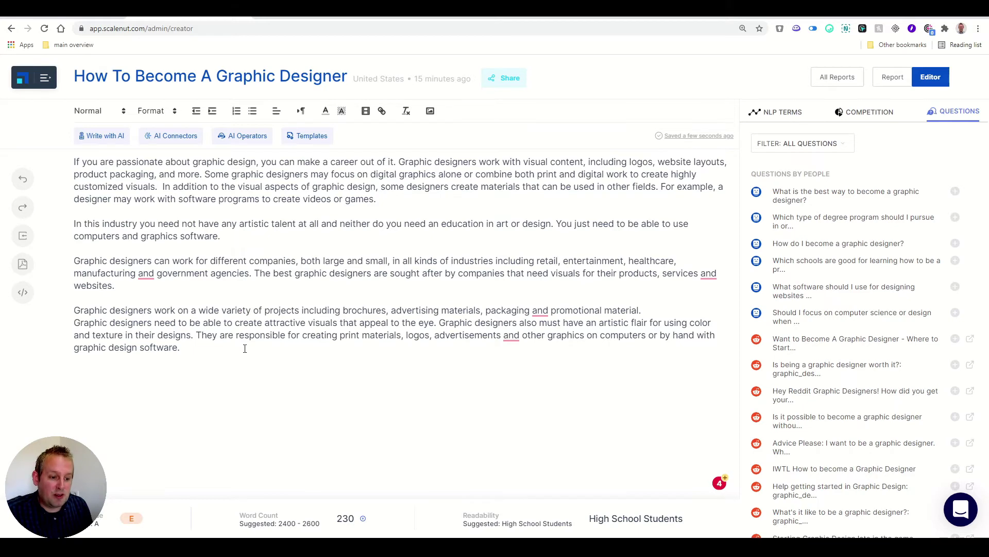
drag(245, 349, 75, 223)
key(BackSpace)
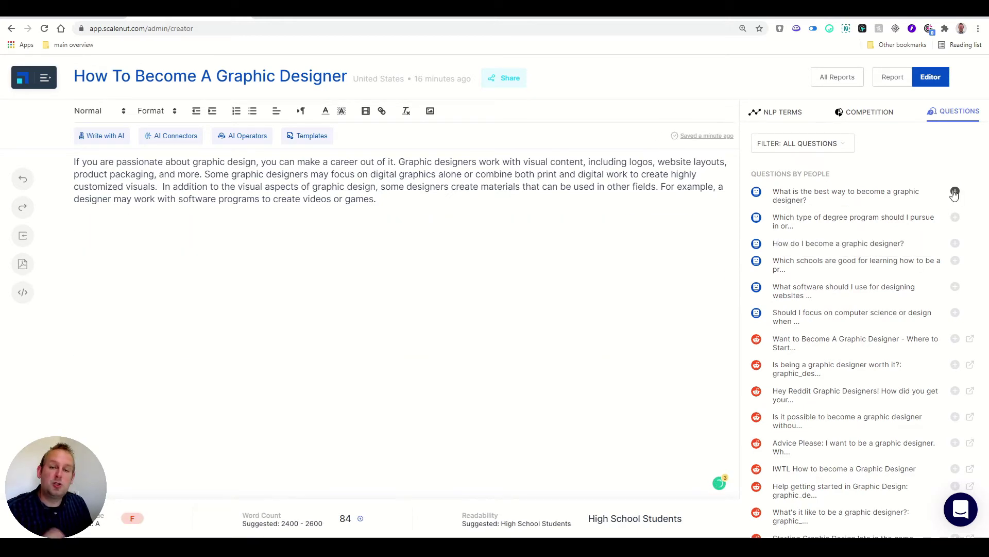
Step: Insert 'What is the best way to become a graphic designer?' with an AI-written answer below
click(955, 193)
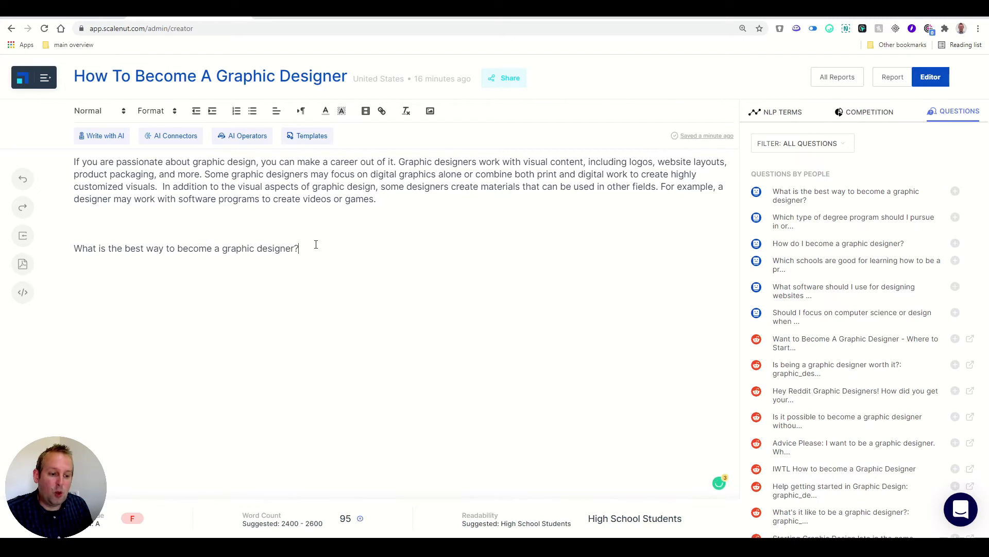
click(101, 136)
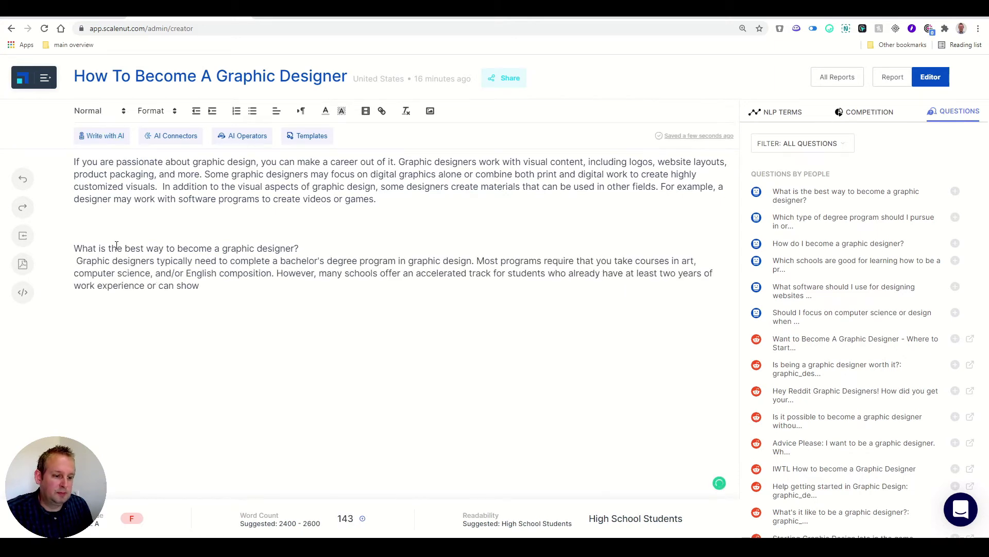
click(113, 141)
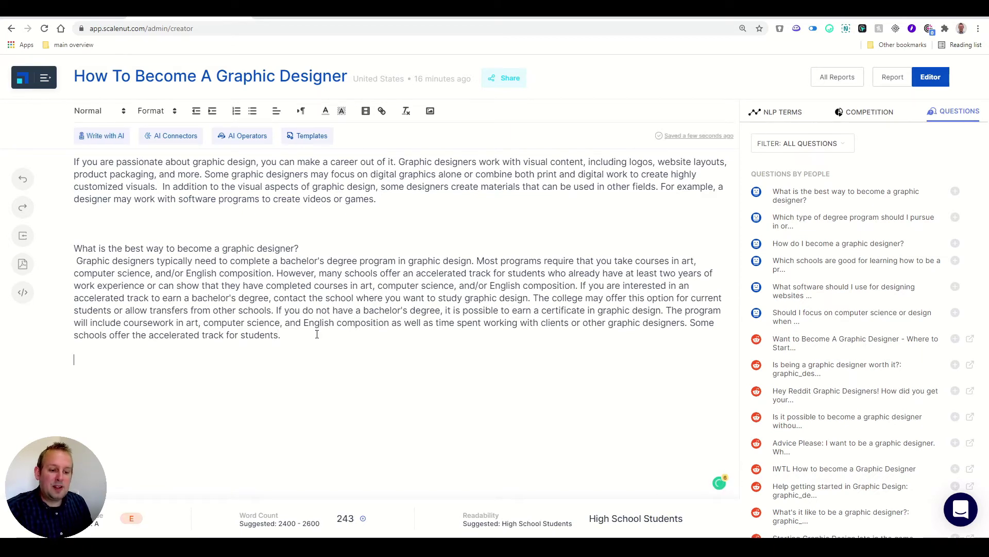
key(Return)
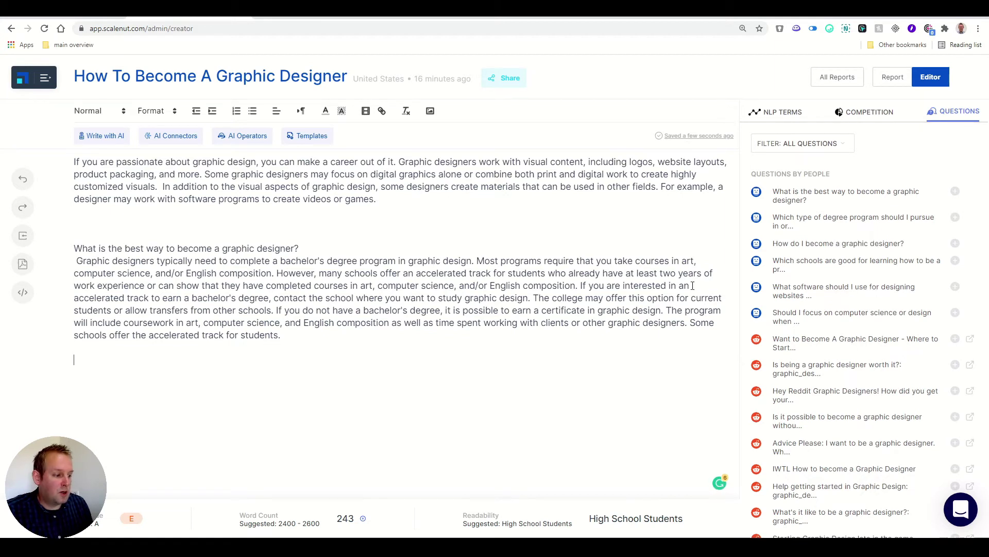
Step: Add the website and logo software question with an AI answer, and remove the first answer's leading space
click(955, 287)
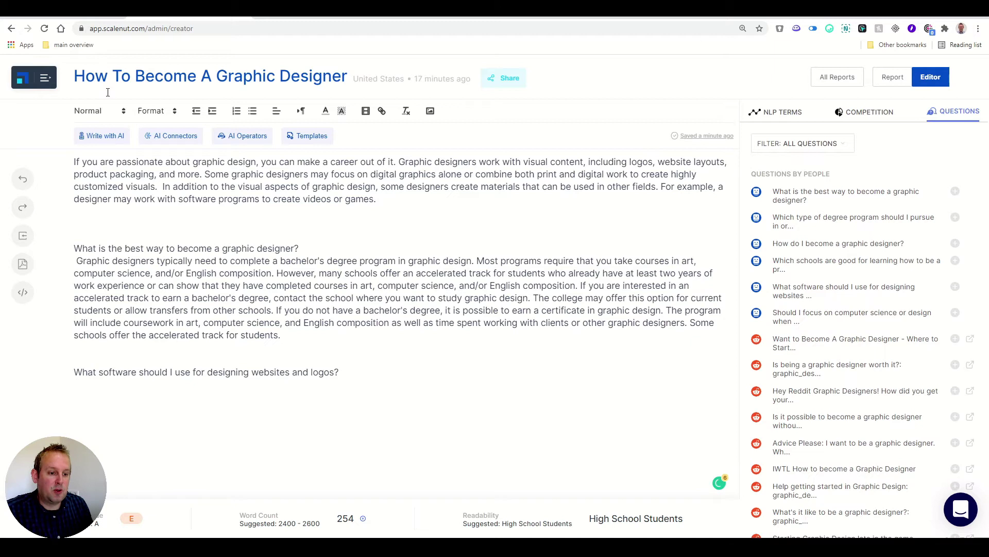
click(106, 134)
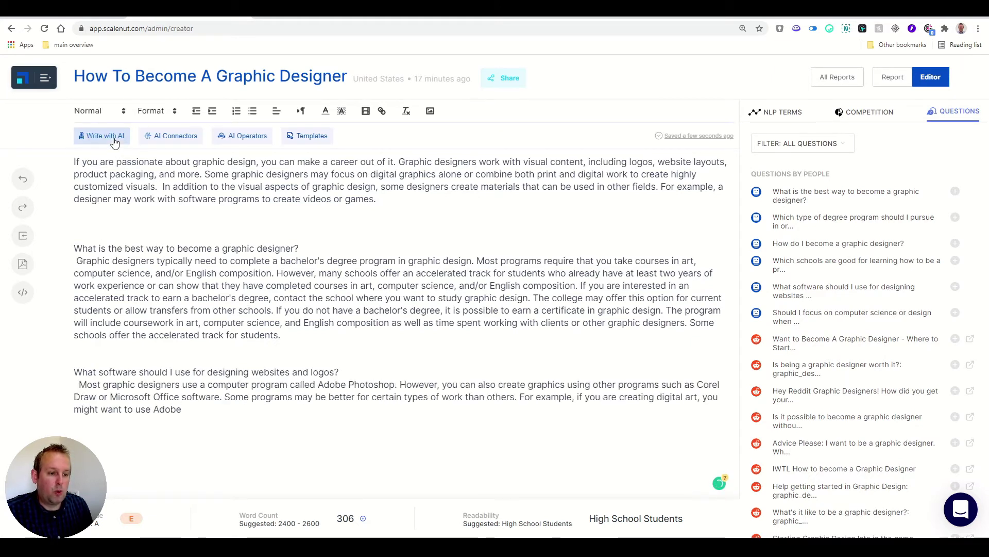
click(113, 141)
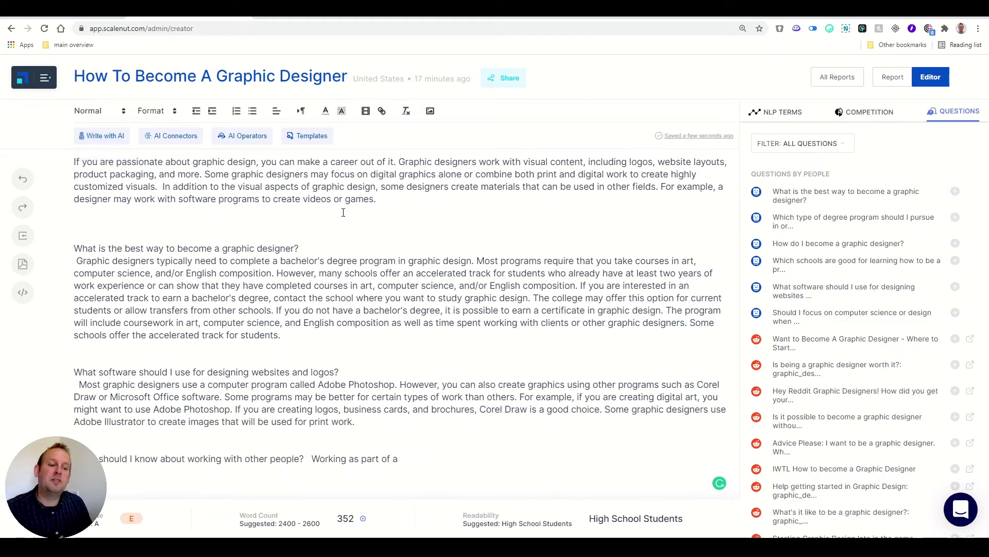
click(81, 264)
key(BackSpace)
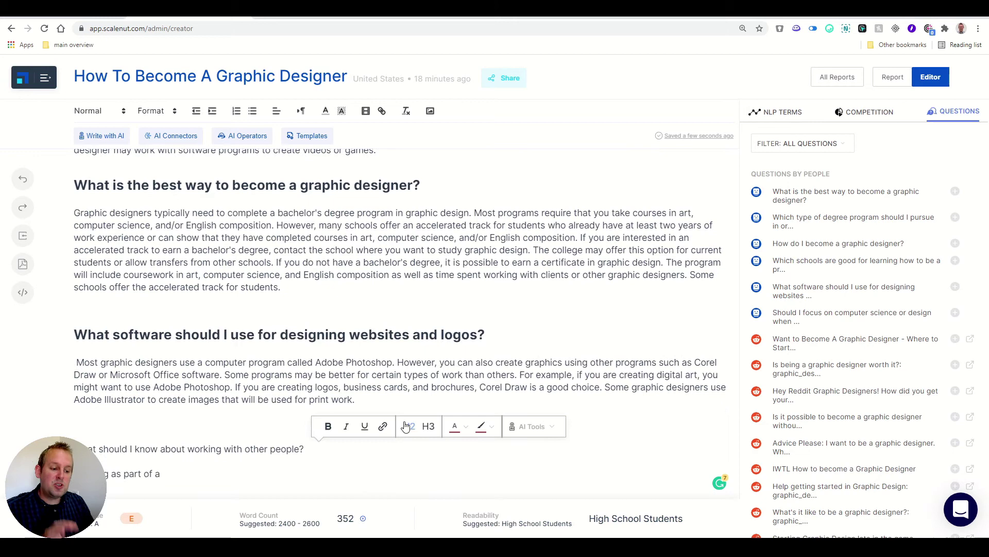
Step: Make the working-with-other-people question an H2 heading and generate an AI paragraph beneath it
triple_click(324, 450)
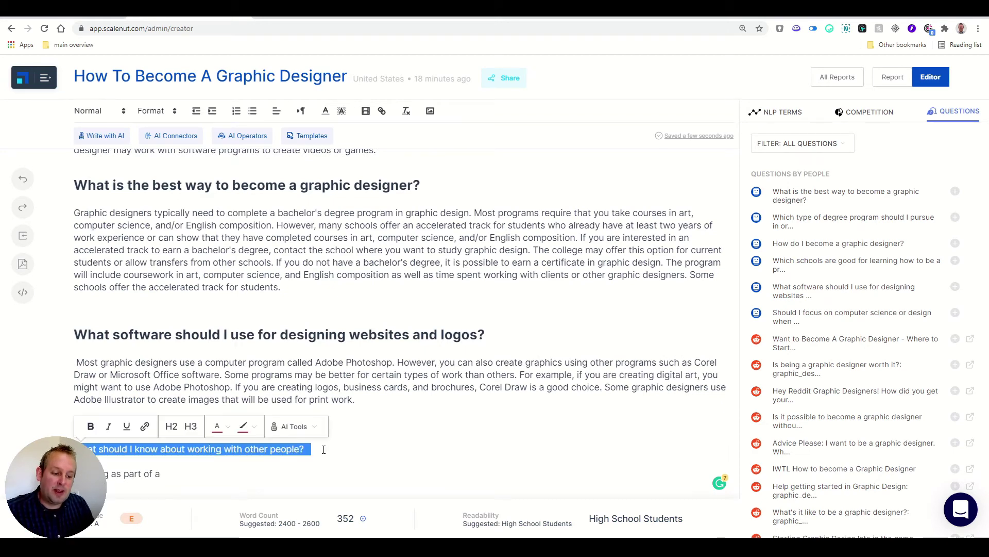
click(172, 426)
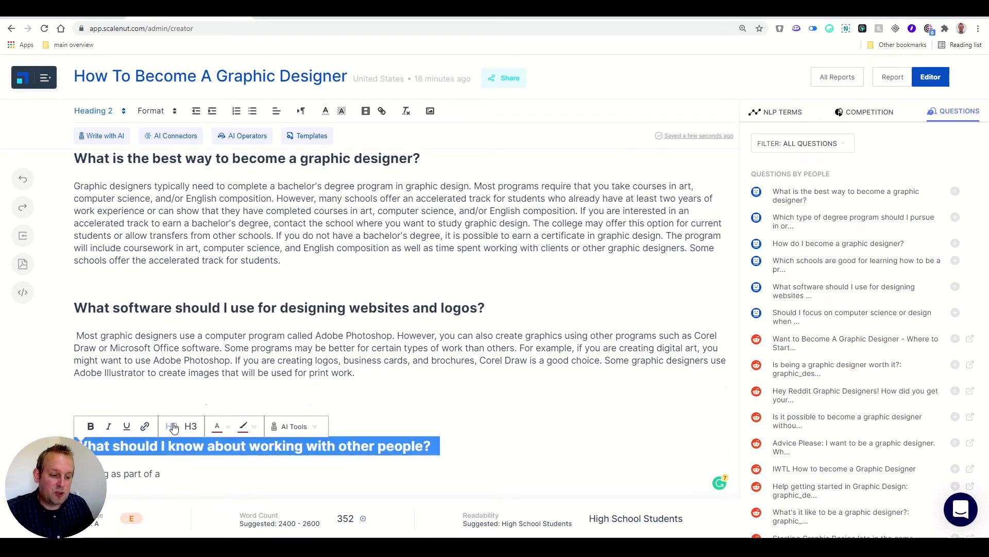
click(160, 473)
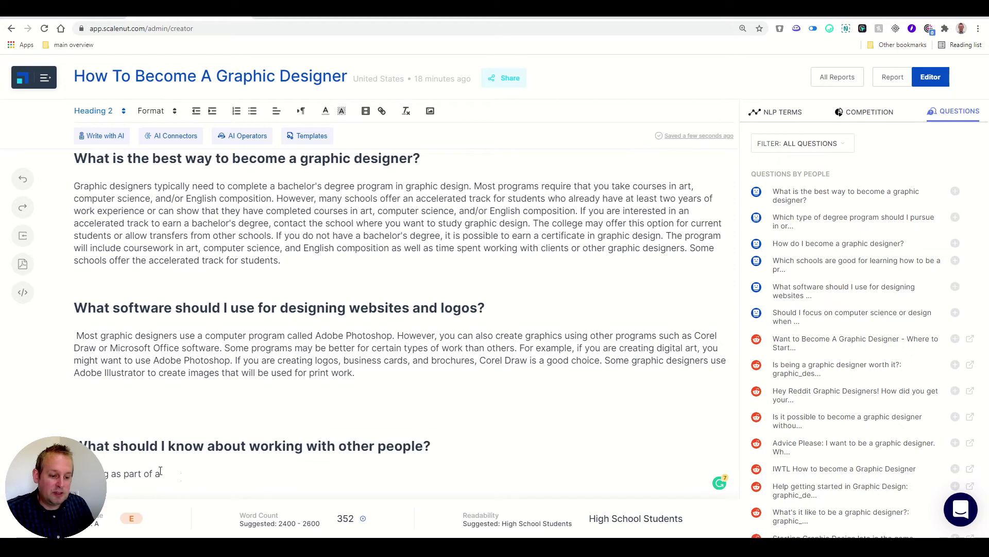
click(108, 136)
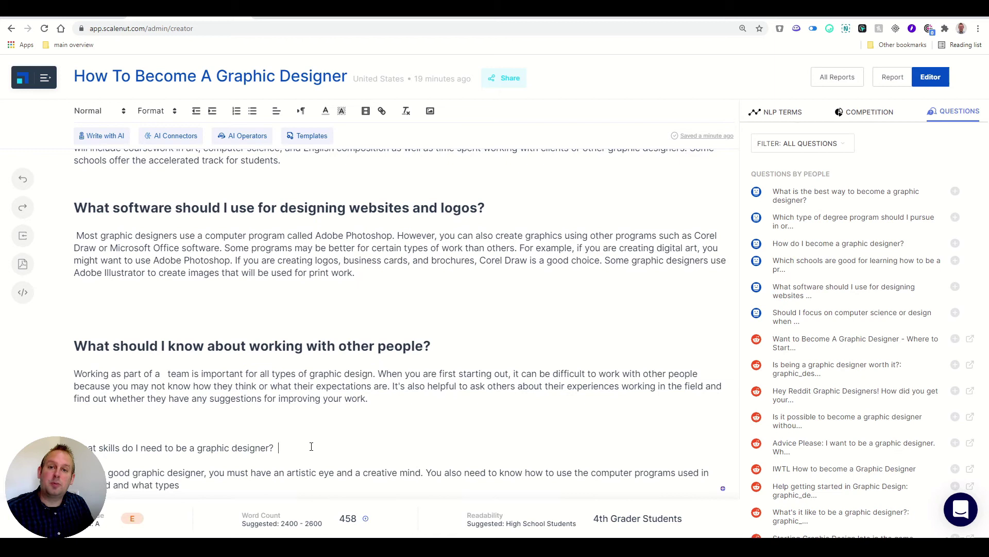
Step: Format the skills question as an H2 heading
drag(279, 448, 75, 446)
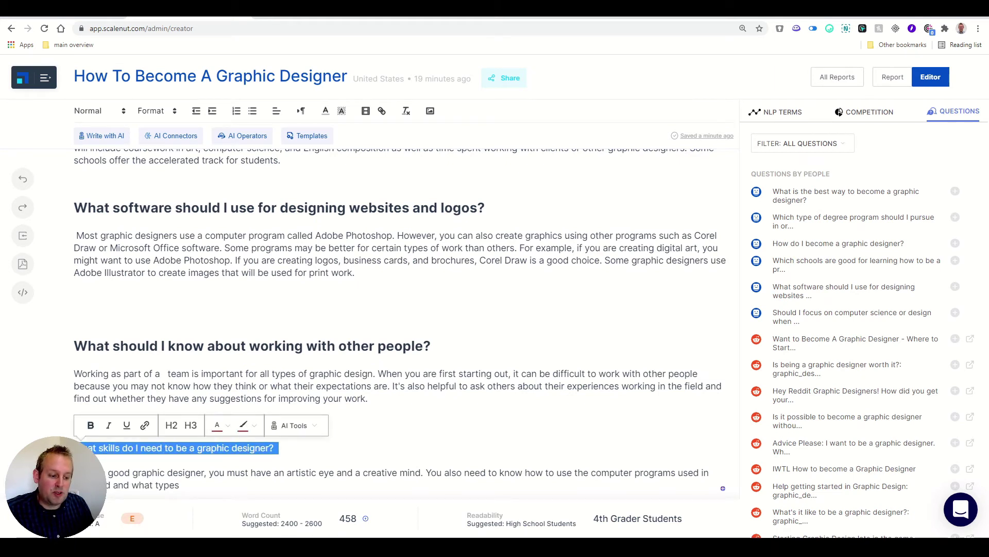
click(171, 425)
click(411, 461)
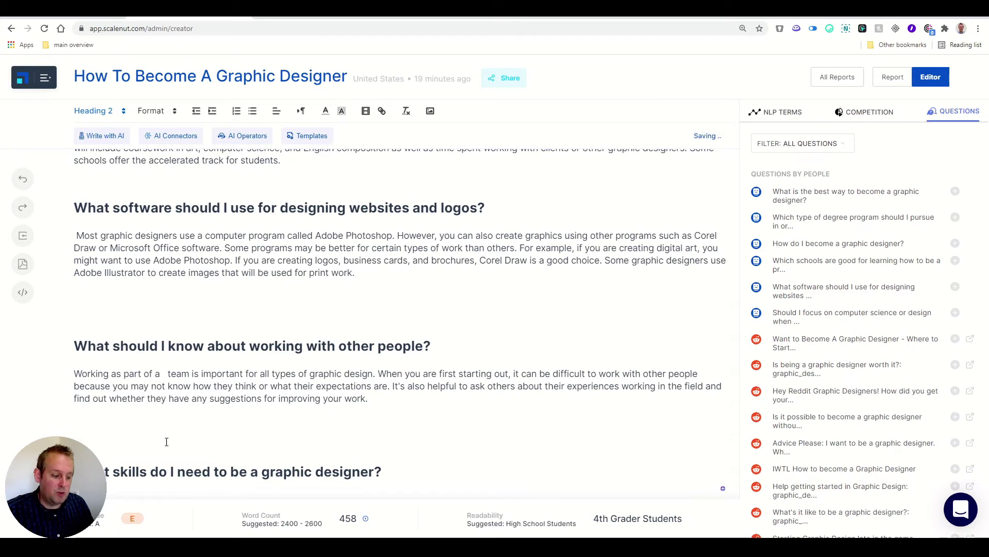
scroll(185, 438, down, 1)
scroll(328, 493, down, 2)
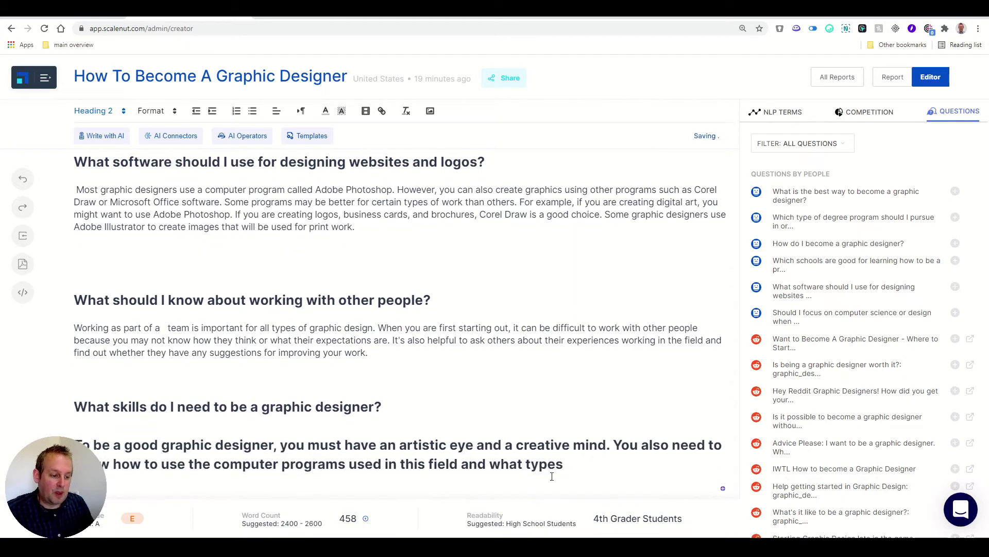
Step: Revert the skills paragraph from heading to body text and show the NLP terms list again
key(ctrl+z)
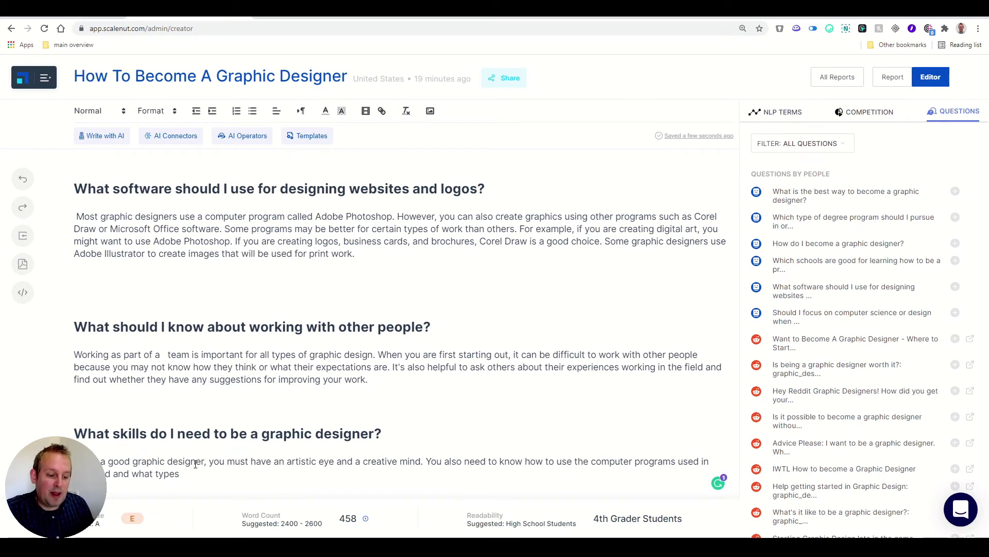
click(204, 477)
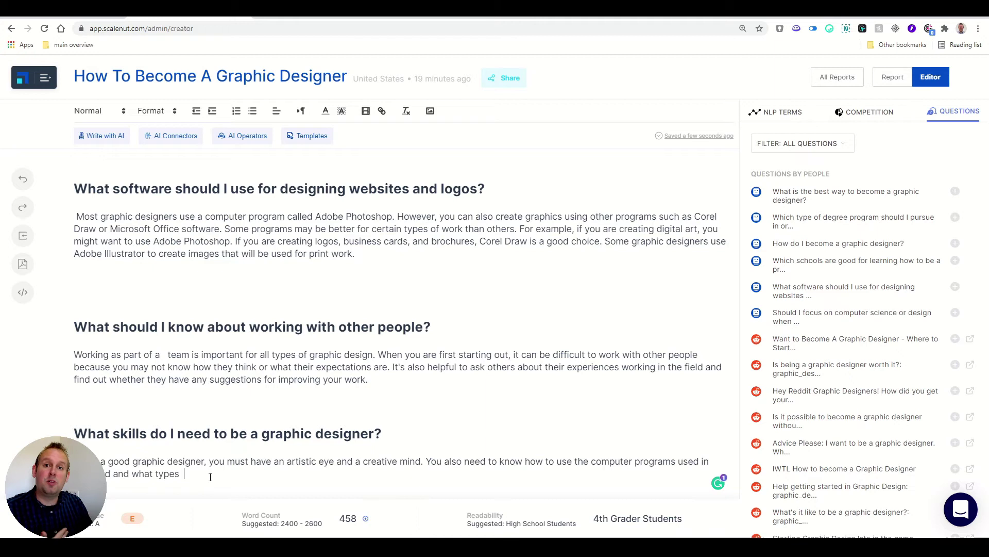
click(791, 116)
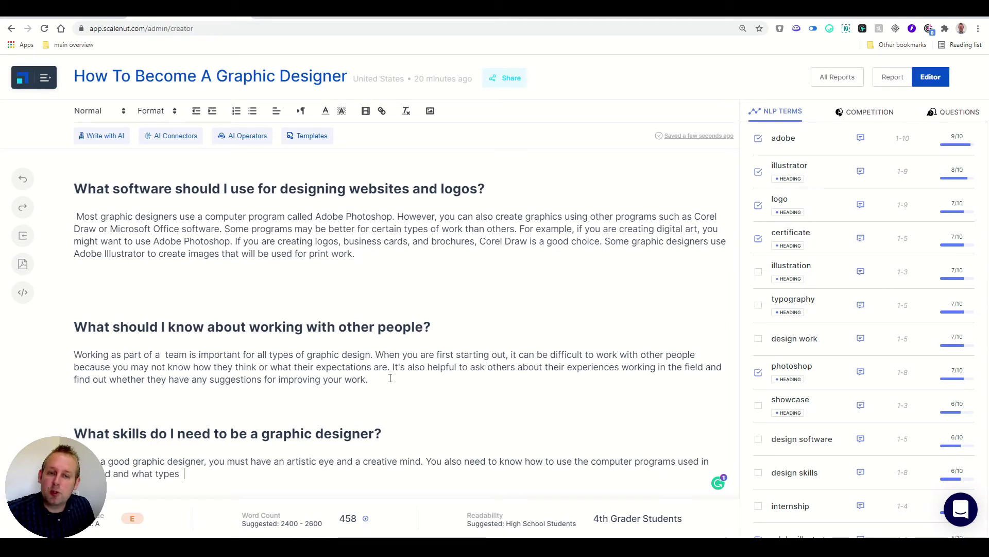
Step: Simplify the teamwork paragraph with the Simplify a Sentence template, finishing the skills answer on communication skills
drag(272, 379, 74, 356)
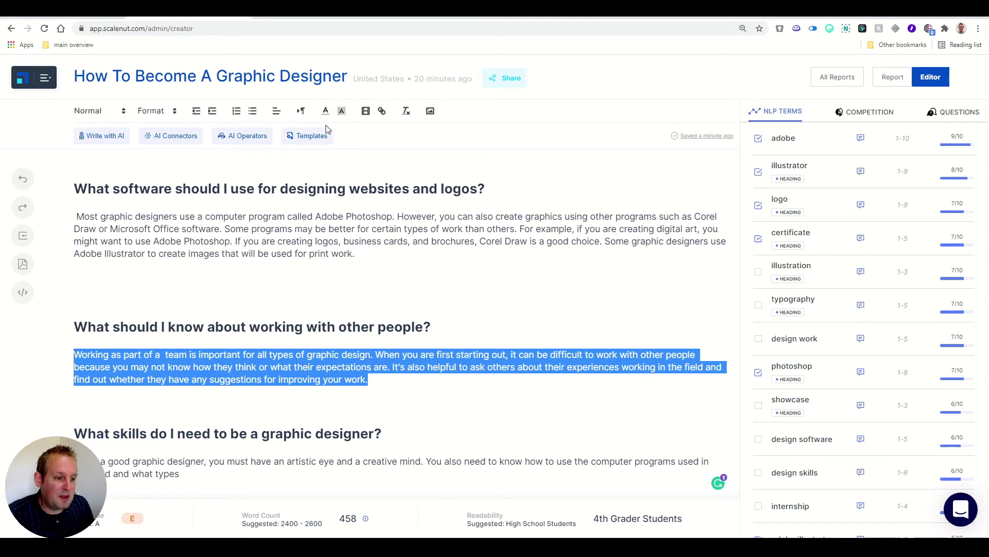
click(313, 136)
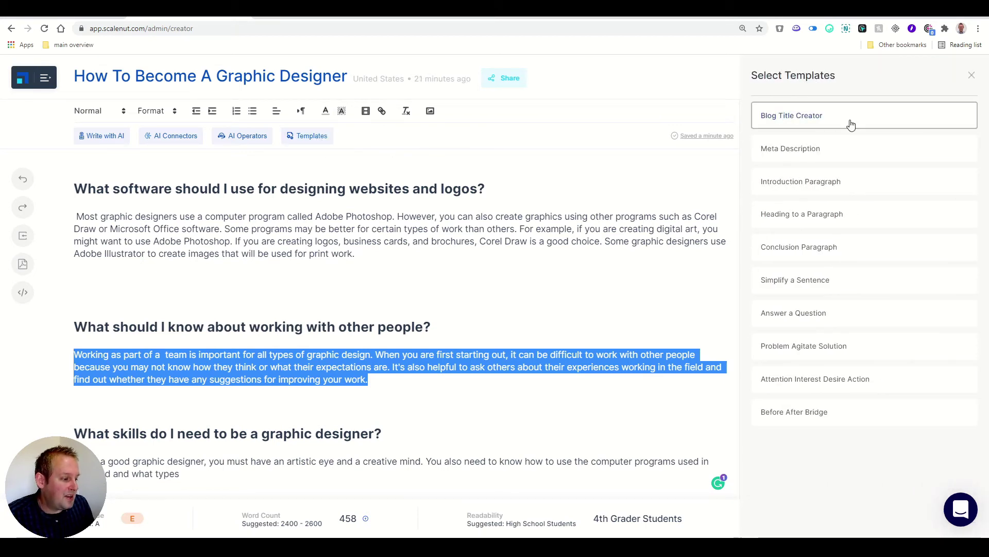
click(891, 285)
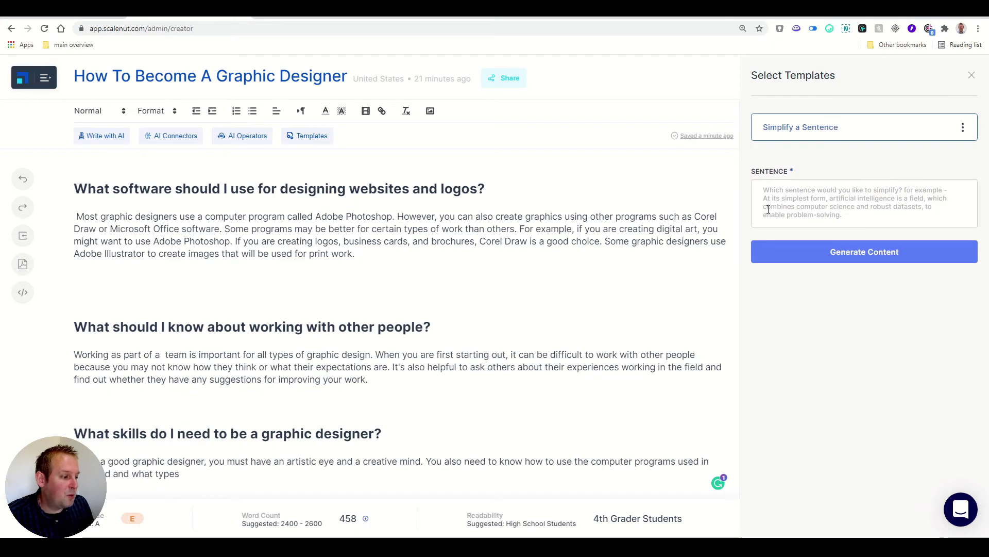
click(802, 203)
text(Working as part of a  team is important for all types of graphic design. When you are first starting out, it can be difficult to work with other people because you may not know how they think or what)
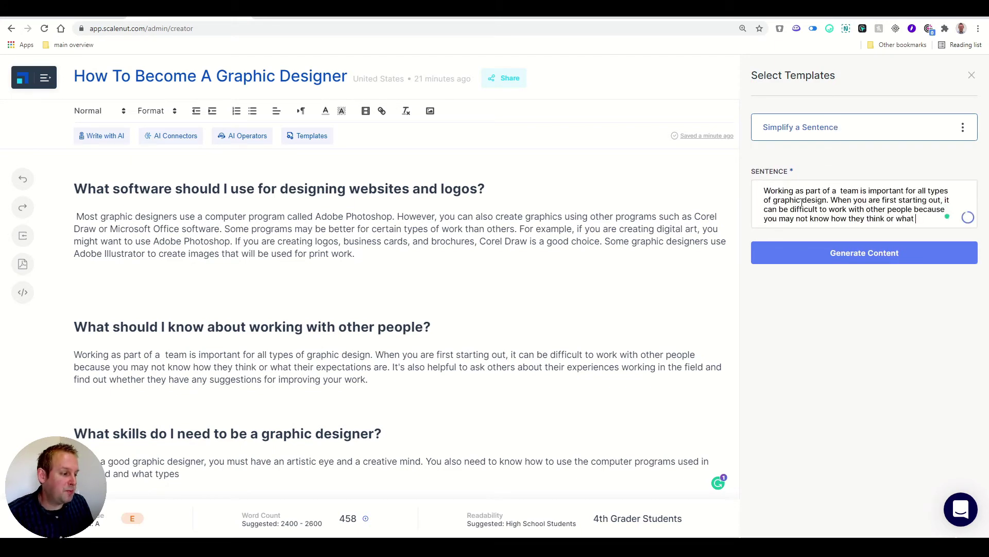
click(806, 252)
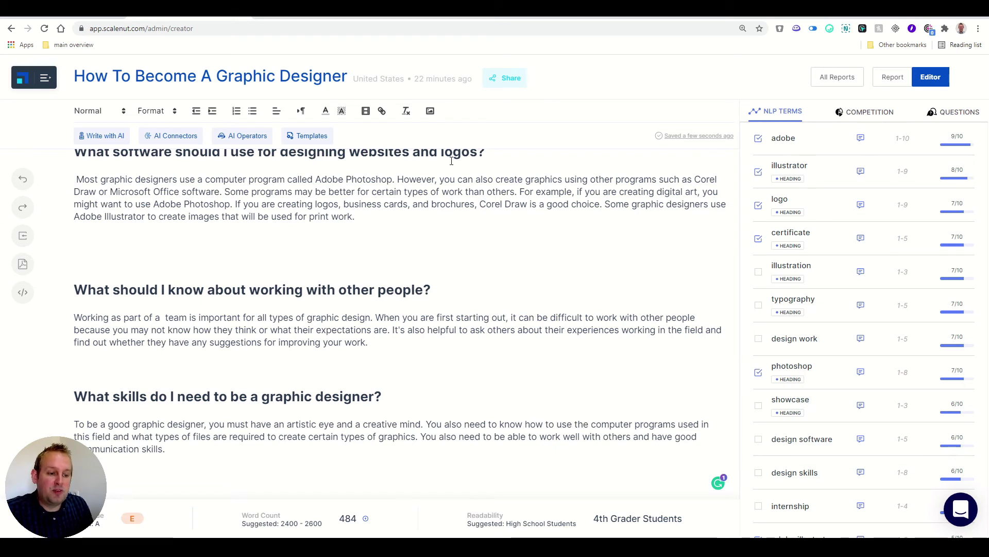
Step: Continue the skills section with a 'However' paragraph on Photoshop, Illustrator and Quark
click(162, 146)
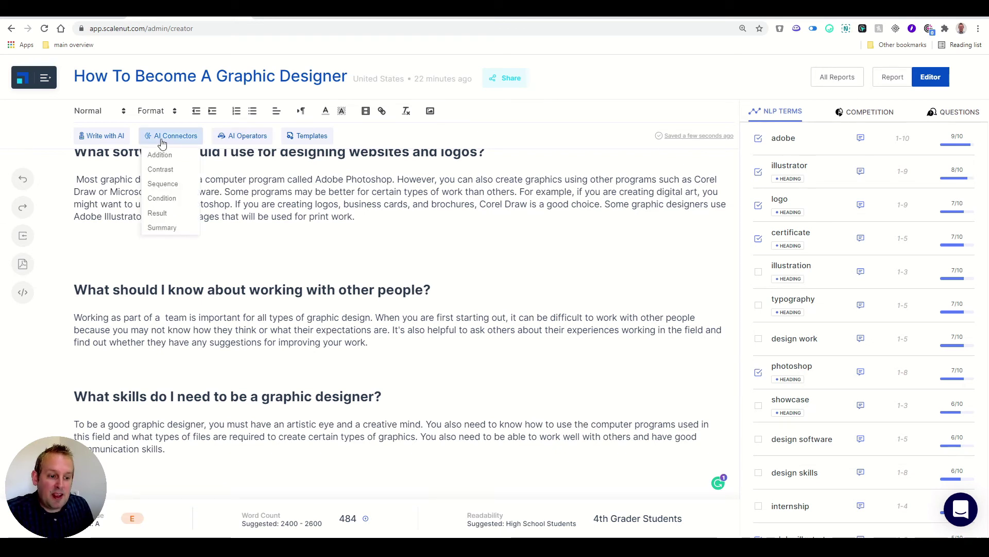
mouse_move(164, 157)
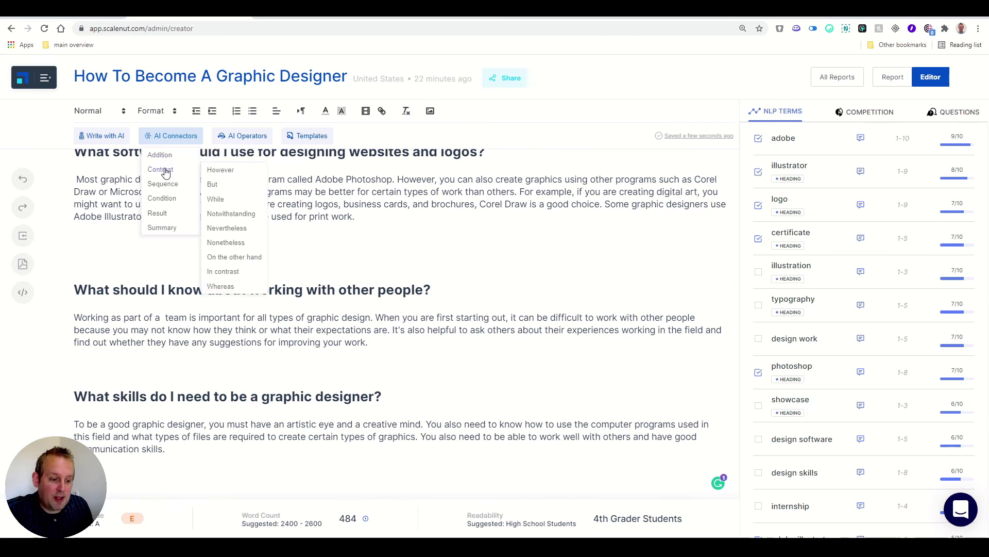
click(221, 171)
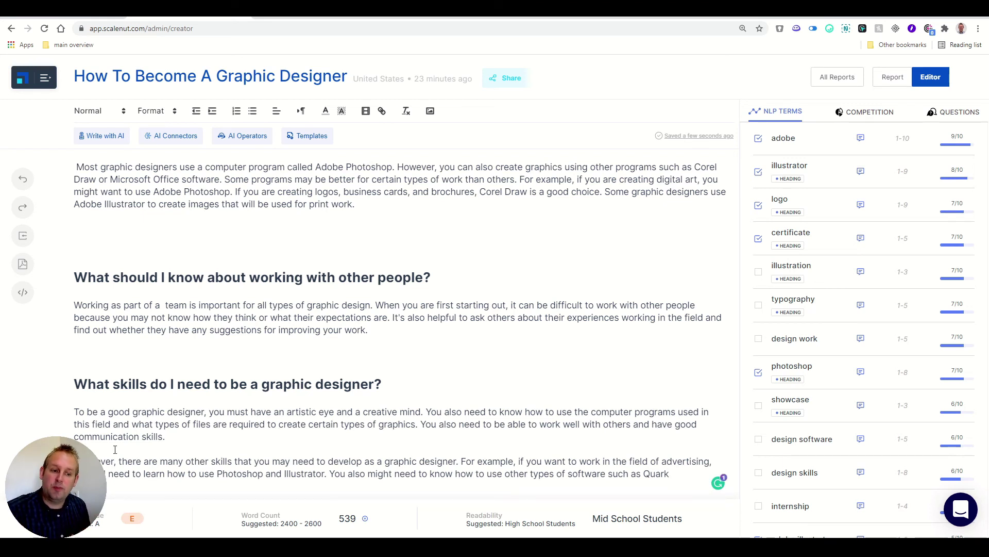
Step: Show the AI Operators dropdown of content operations like summarize and conclude
click(172, 136)
click(230, 135)
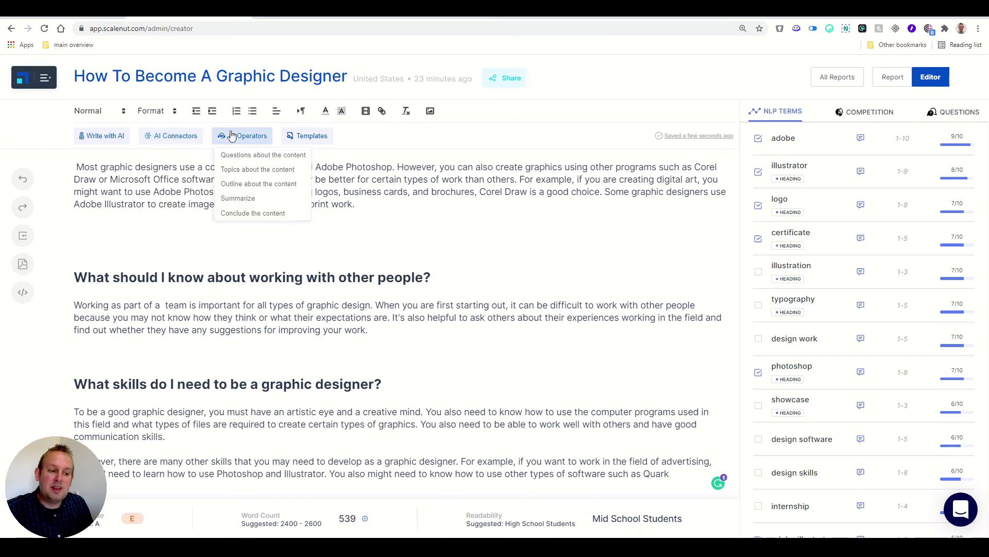